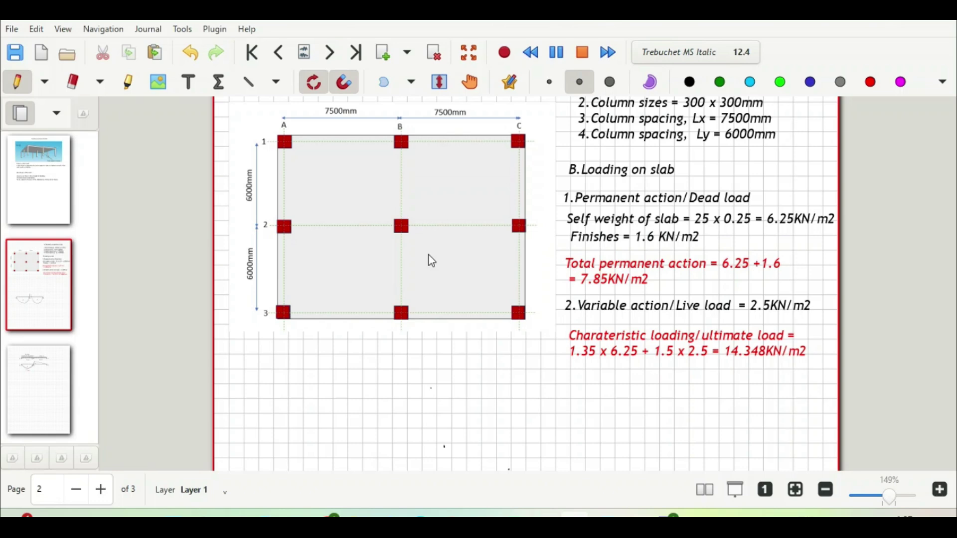
Step: Scroll down to the blank grid below the 14.348 KN/m² ultimate load line
scroll(370, 351, down, 3)
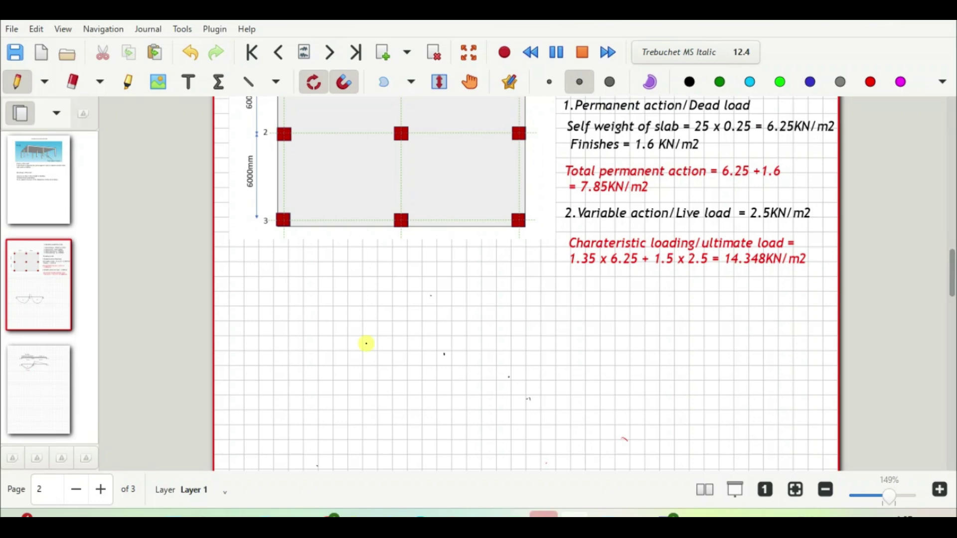
scroll(367, 344, down, 3)
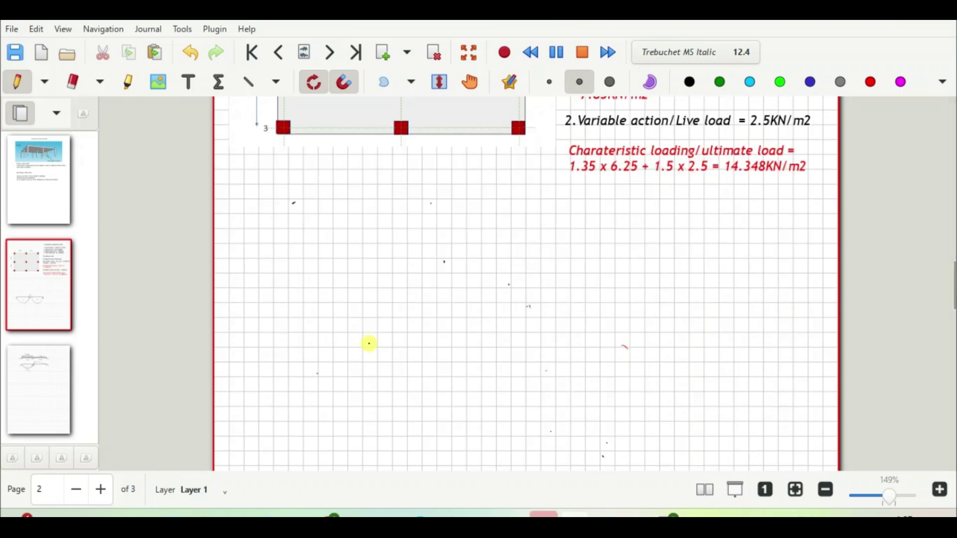
Step: Handwrite the heading '3. Load combinations,' with item 'a.' beneath it, then review the page
click(300, 211)
mouse_move(292, 202)
mouse_down()
mouse_move(292, 213)
mouse_move(344, 213)
mouse_up()
drag(347, 198, 346, 213)
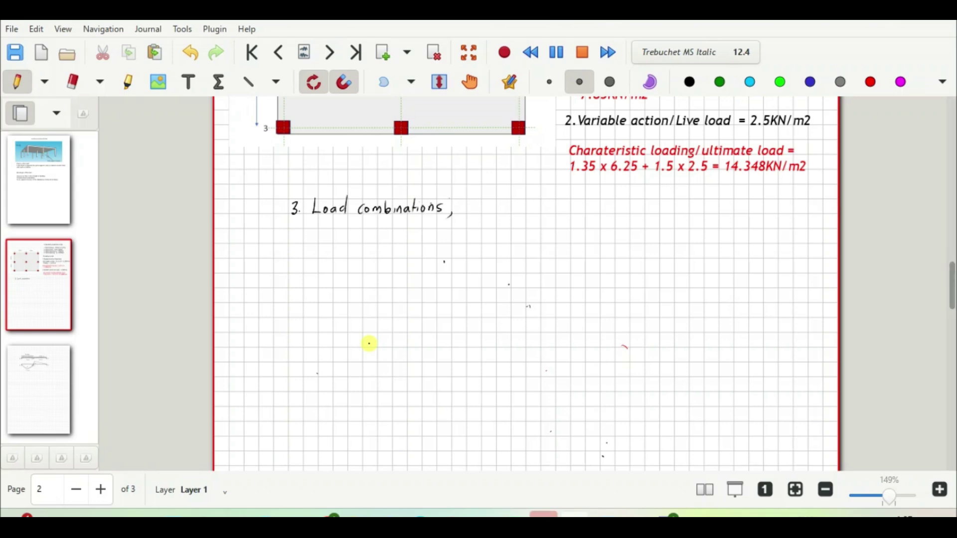
drag(301, 236, 303, 243)
click(306, 241)
scroll(372, 381, up, 4)
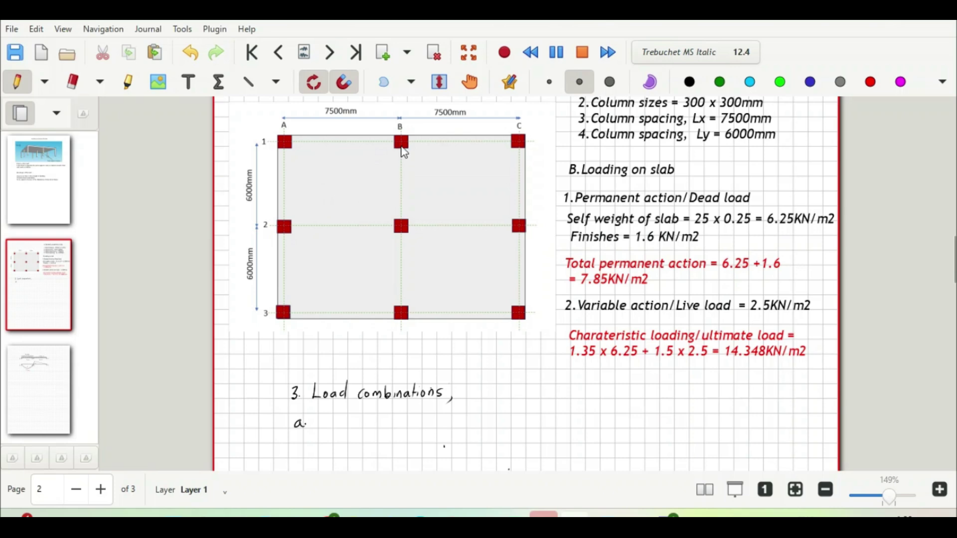
scroll(402, 262, up, 3)
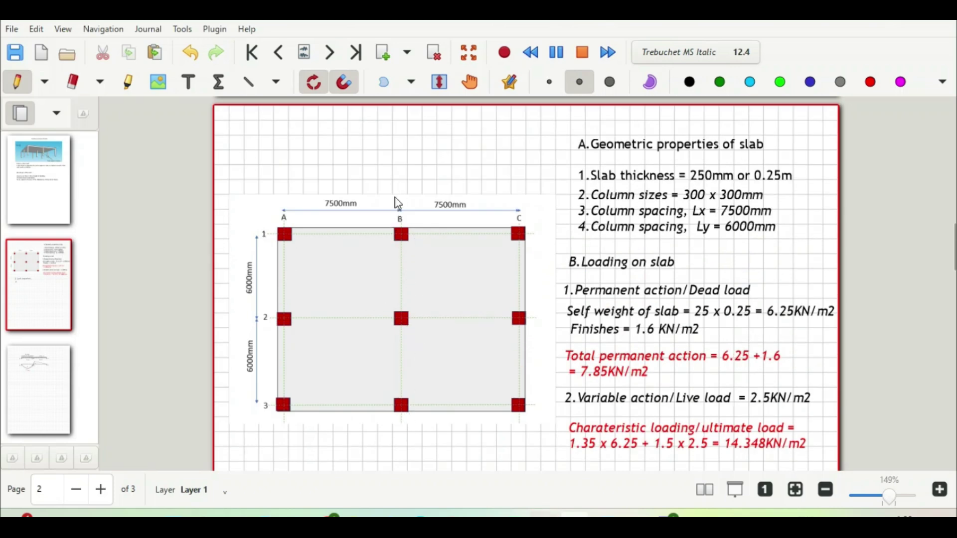
scroll(396, 204, down, 1)
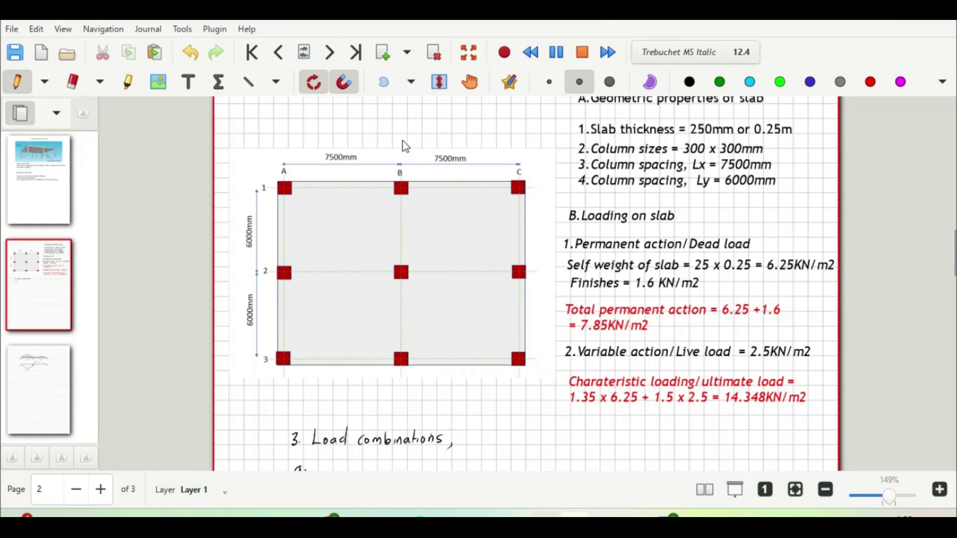
scroll(382, 171, down, 4)
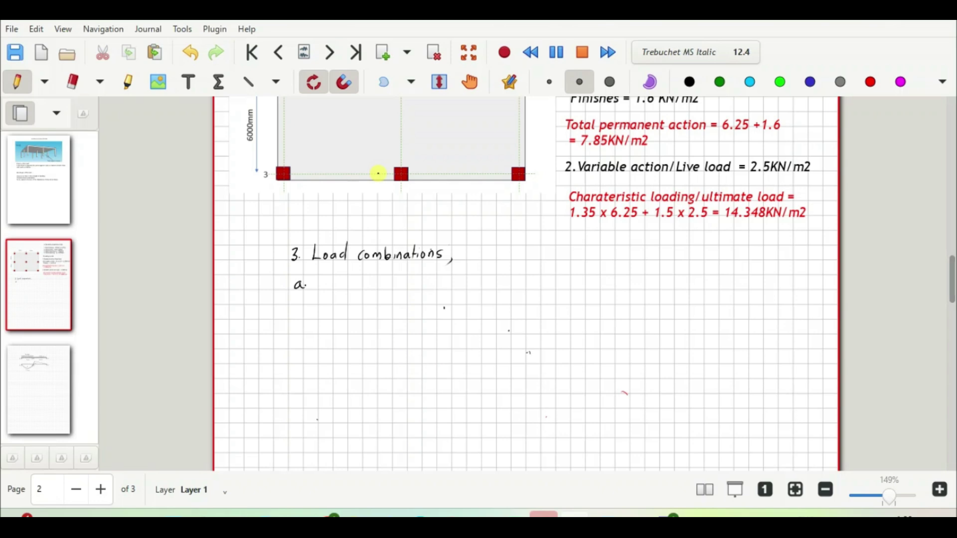
Step: Write item a. as 'LC1 (Permanent + Variable) = 1.35 x Gk + 1.5 Qk'
mouse_move(325, 274)
mouse_down()
mouse_move(324, 288)
mouse_move(372, 294)
mouse_move(374, 285)
mouse_up()
drag(379, 285, 427, 286)
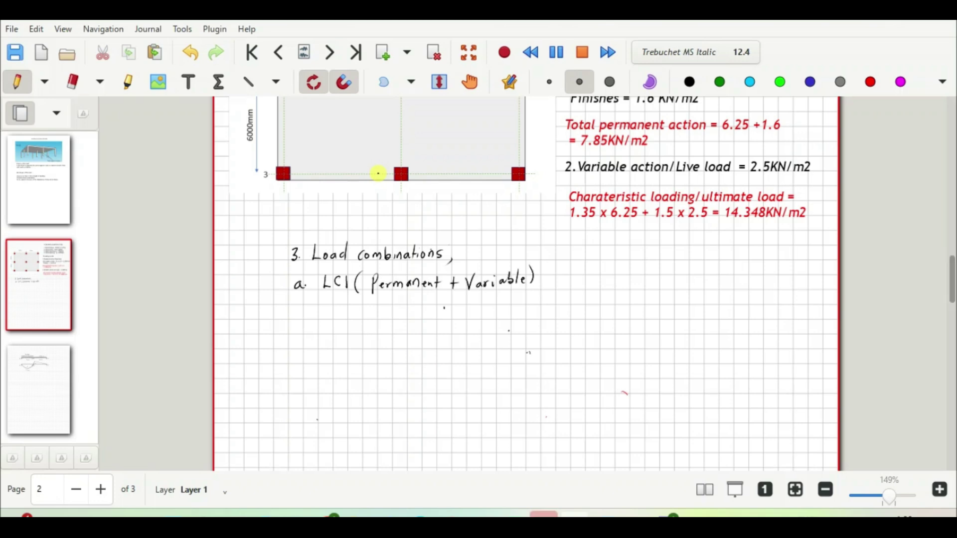
drag(538, 277, 623, 283)
drag(630, 276, 629, 284)
drag(645, 271, 642, 281)
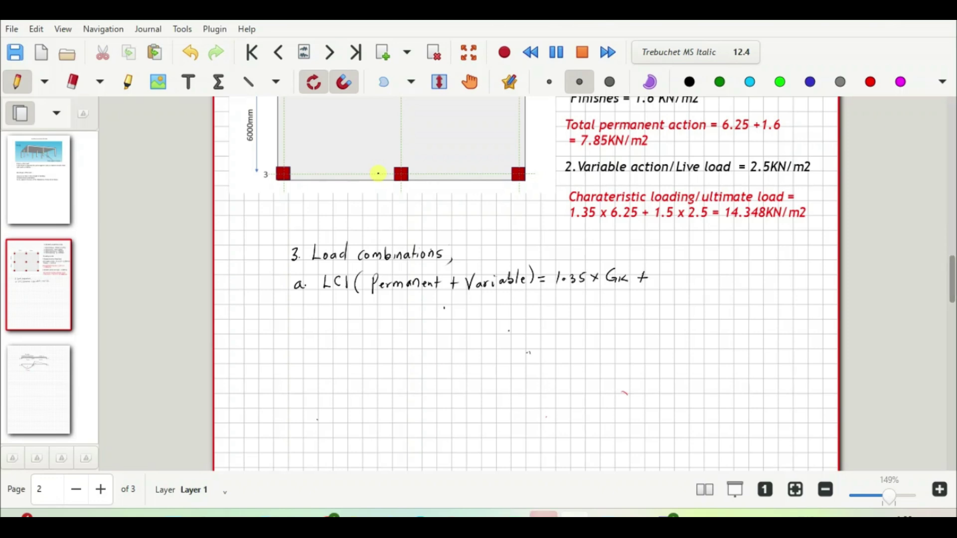
drag(666, 270, 671, 279)
drag(691, 270, 703, 282)
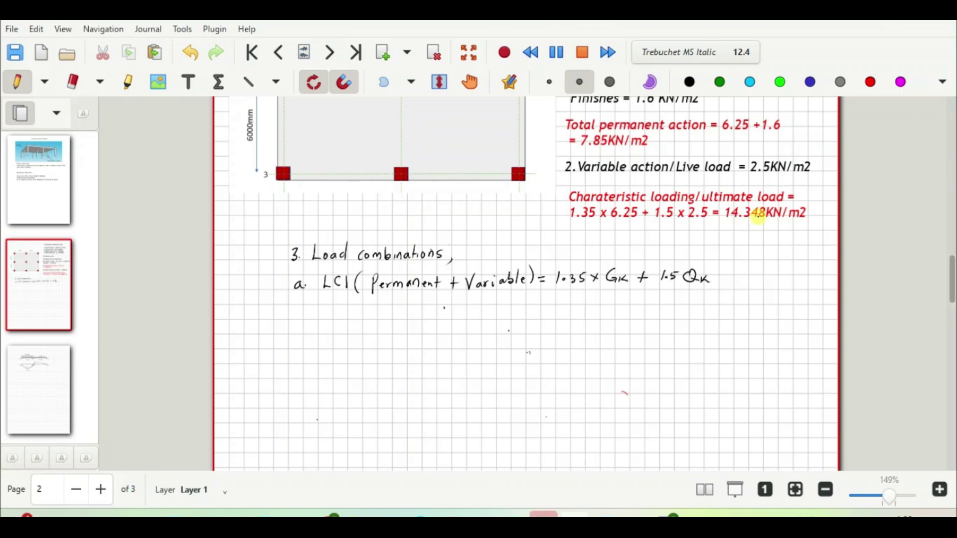
Step: Write the result '= 14.348 KN/m²' on the line below the formula
drag(538, 298, 568, 303)
drag(576, 296, 611, 306)
click(591, 303)
drag(624, 295, 624, 304)
drag(631, 294, 634, 300)
mouse_move(634, 300)
mouse_down()
mouse_move(651, 295)
mouse_move(652, 310)
mouse_move(676, 298)
mouse_up()
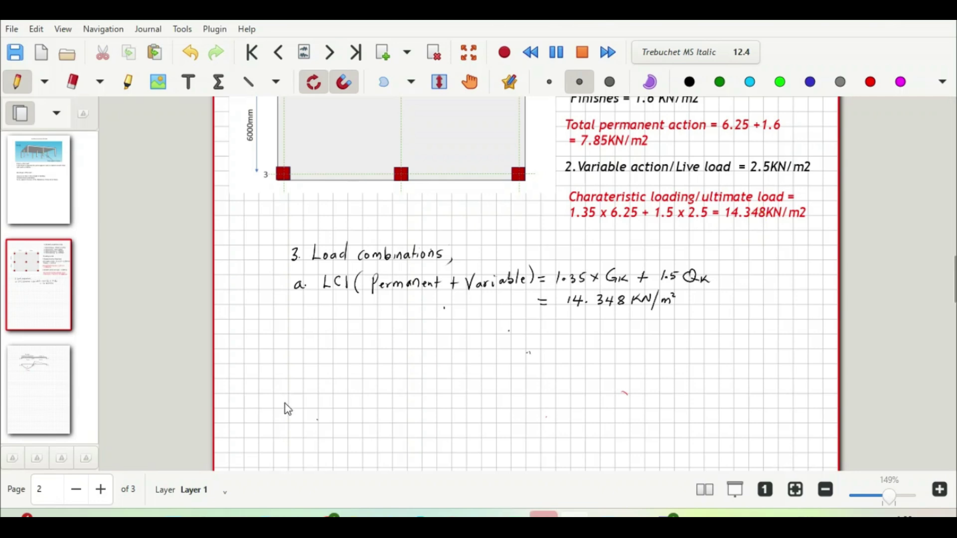
scroll(353, 374, up, 3)
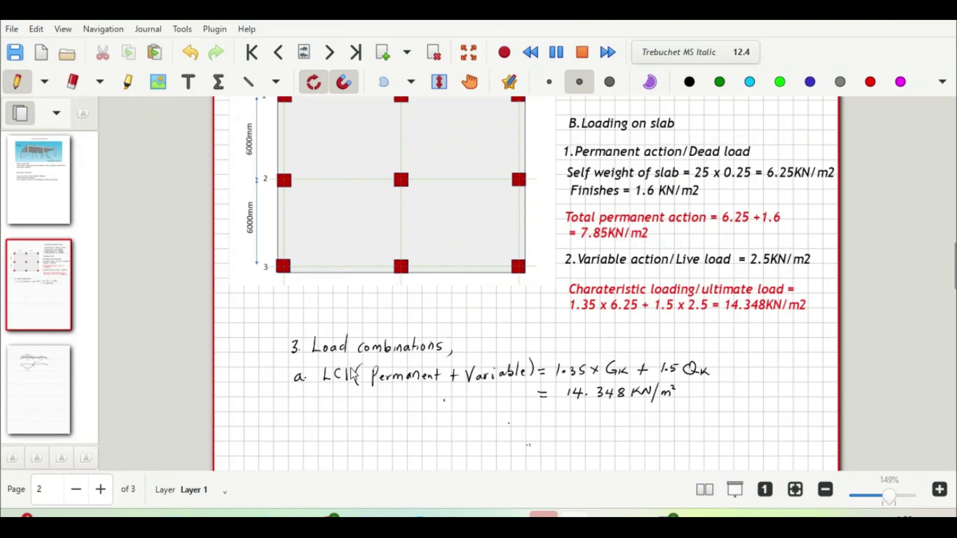
Step: Label the beam's two 7.5m spans and its supports A, B and C
scroll(353, 377, up, 3)
scroll(370, 326, down, 2)
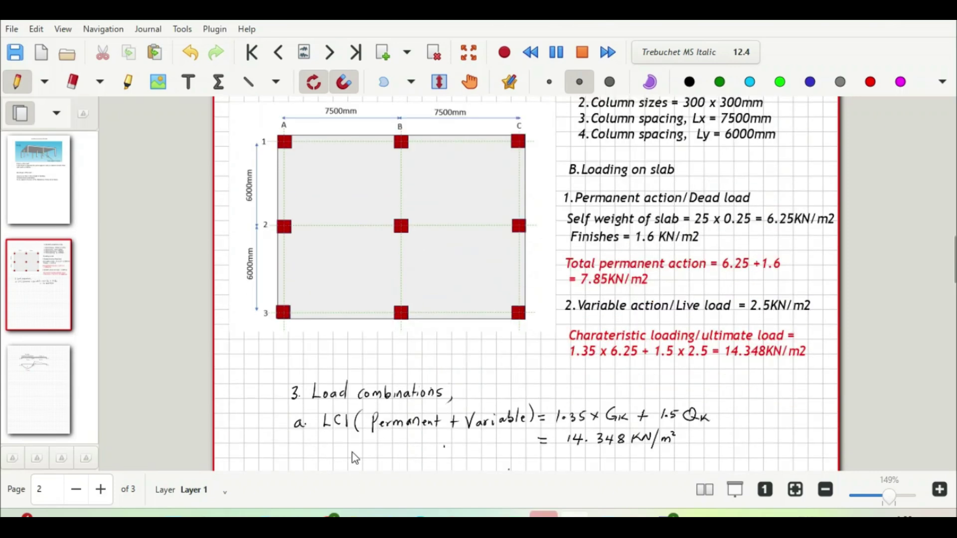
scroll(387, 223, up, 2)
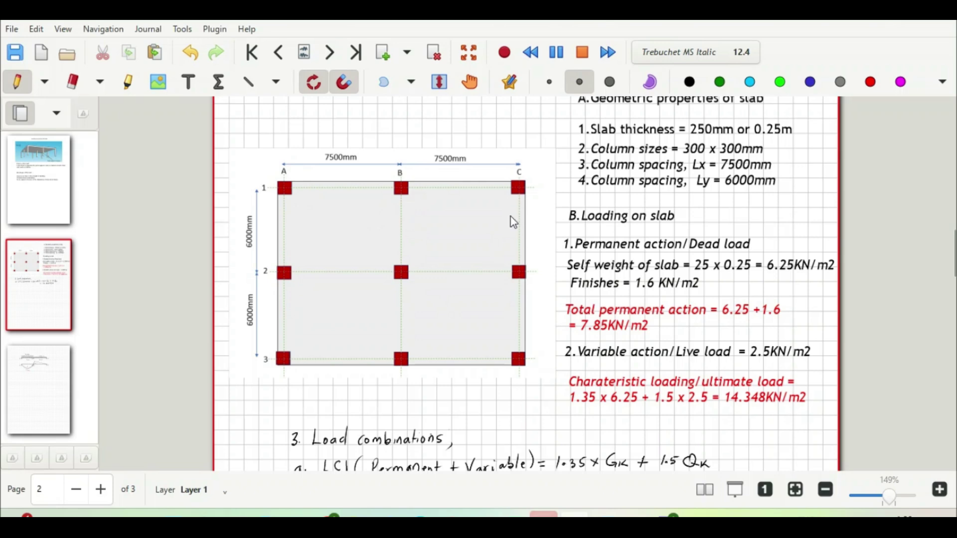
scroll(514, 229, down, 5)
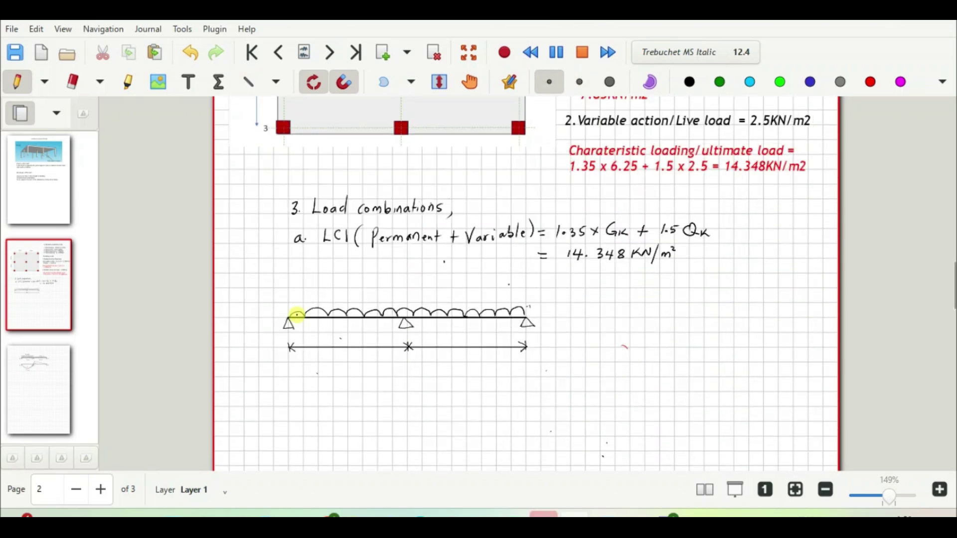
mouse_move(361, 339)
mouse_down()
mouse_move(355, 345)
mouse_move(376, 344)
mouse_up()
drag(463, 337, 495, 342)
click(474, 343)
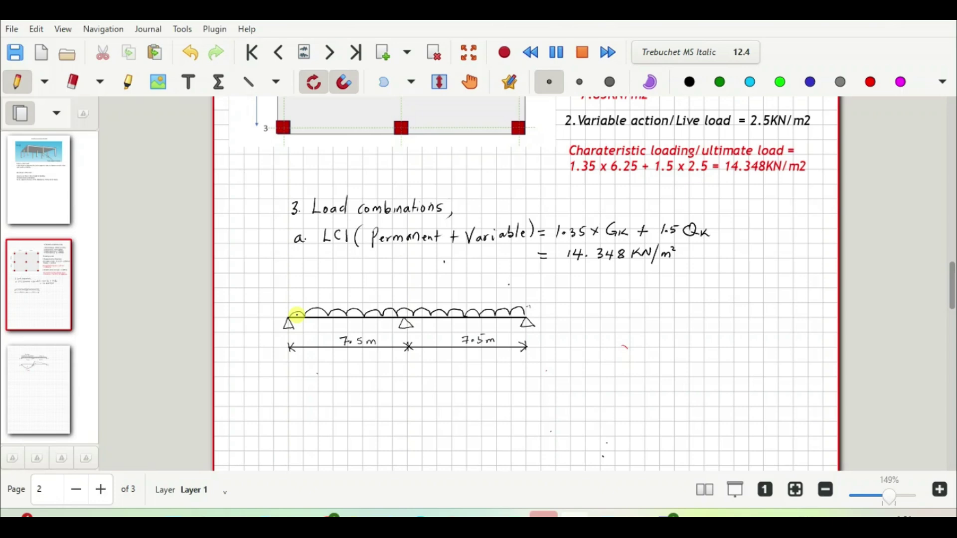
drag(274, 332, 280, 332)
drag(275, 329, 279, 328)
drag(396, 327, 396, 334)
drag(396, 327, 397, 333)
drag(547, 322, 547, 328)
Step: Write the 14.348 KN/m² distributed load value above the beam
drag(371, 298, 379, 306)
mouse_move(375, 299)
mouse_down()
mouse_move(376, 308)
mouse_move(403, 306)
mouse_move(426, 295)
mouse_up()
click(382, 304)
drag(435, 295, 433, 305)
drag(437, 305, 470, 294)
click(580, 82)
scroll(674, 217, down, 3)
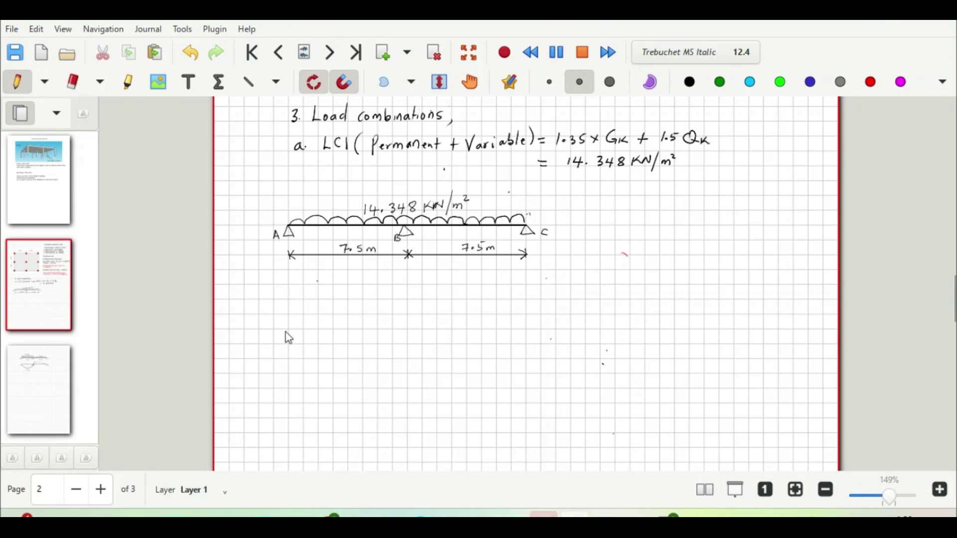
Step: Draw the bending-moment diagram with straight lines, marking both spans positive and support B negative
click(248, 84)
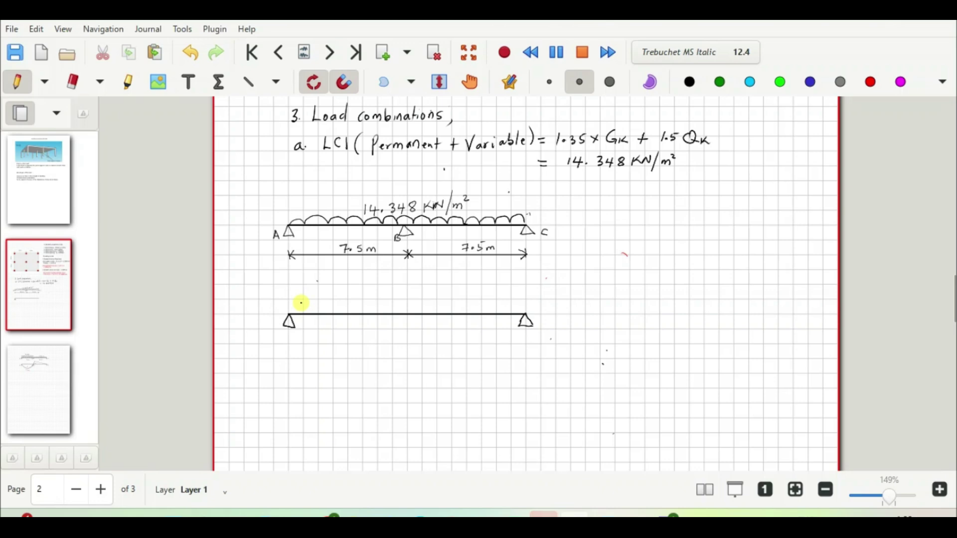
mouse_move(407, 316)
mouse_down()
mouse_move(401, 326)
mouse_move(413, 326)
mouse_up()
mouse_move(293, 323)
mouse_down()
mouse_move(345, 362)
mouse_move(475, 365)
mouse_move(500, 359)
mouse_move(526, 315)
mouse_up()
mouse_move(353, 333)
mouse_down()
mouse_move(354, 348)
mouse_move(359, 341)
mouse_up()
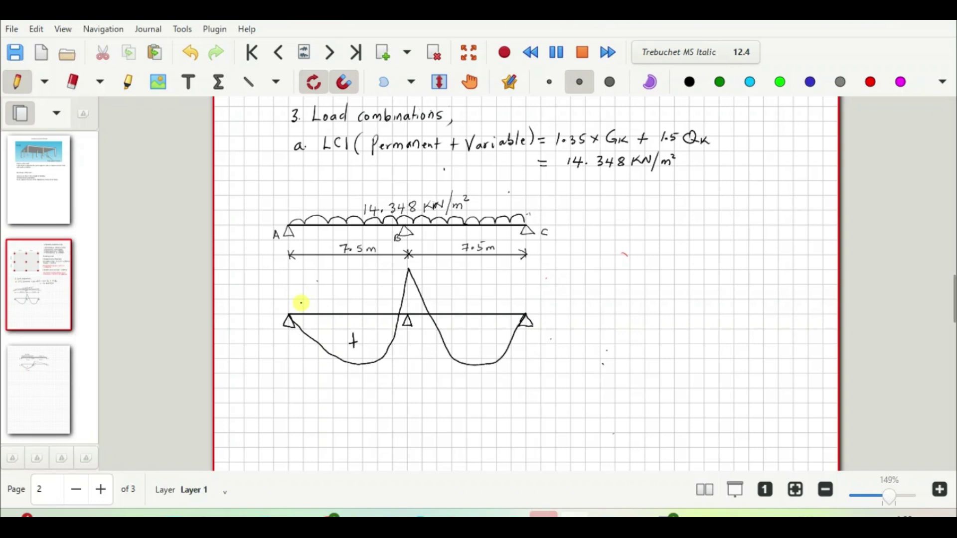
click(474, 341)
drag(479, 334, 483, 341)
drag(407, 301, 414, 302)
Step: In red, write 'MB (Max Bending moment)' beside the diagram's peak
click(871, 82)
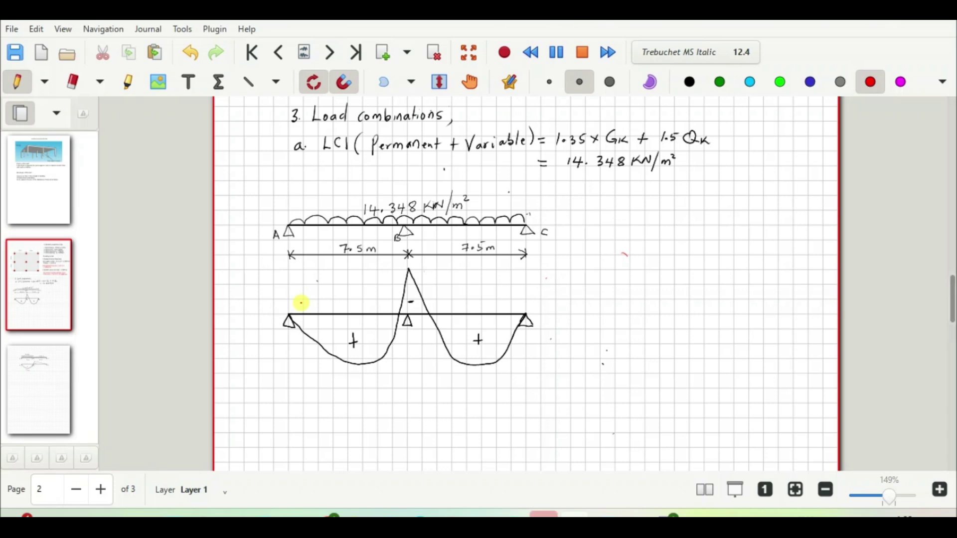
click(425, 270)
drag(424, 282, 436, 280)
drag(438, 272, 443, 283)
mouse_move(459, 268)
mouse_down()
mouse_move(455, 291)
mouse_move(477, 272)
mouse_move(484, 286)
mouse_move(501, 285)
mouse_up()
mouse_move(501, 277)
mouse_down()
mouse_move(494, 286)
mouse_move(512, 287)
mouse_up()
drag(512, 272, 513, 286)
drag(521, 279, 544, 272)
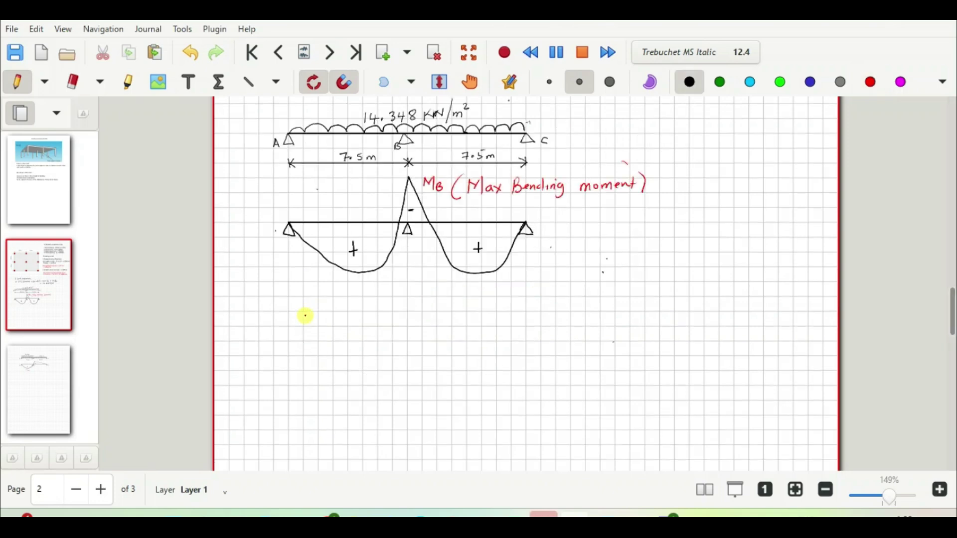
Step: Label the moment diagram's supports A, B and C
drag(416, 228, 416, 237)
drag(417, 228, 417, 237)
drag(545, 226, 546, 232)
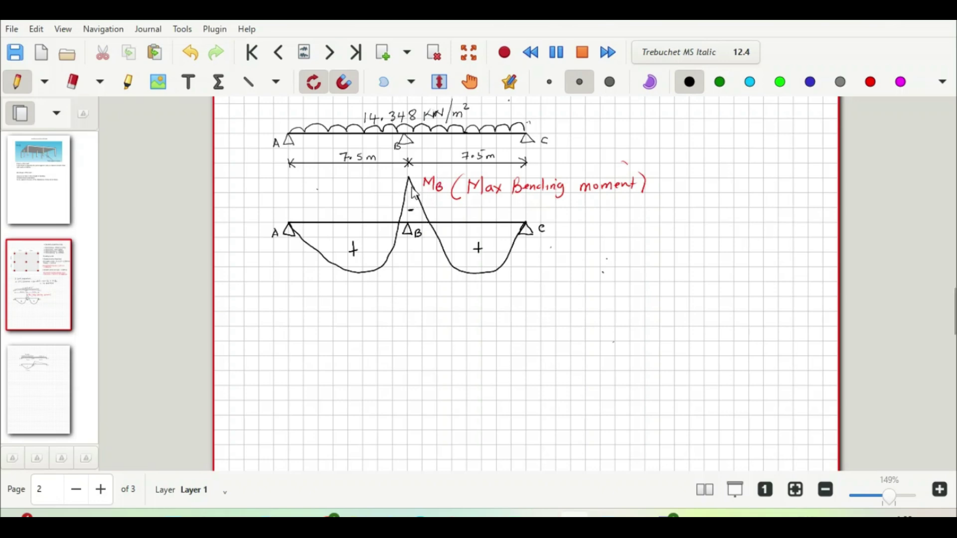
click(332, 335)
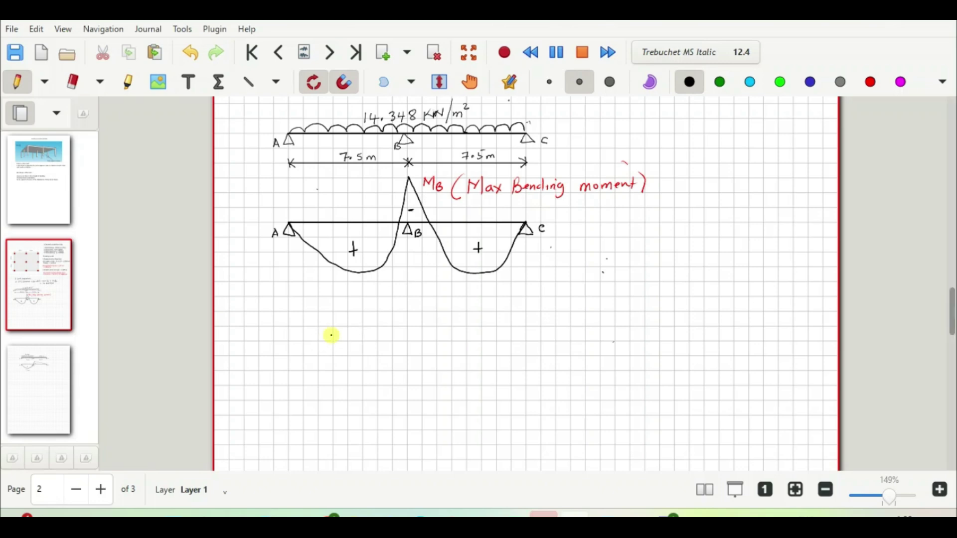
Step: Write 'MB = -wl²/8 =' below the bending-moment diagram
mouse_move(339, 314)
mouse_down()
mouse_move(349, 299)
mouse_move(354, 317)
mouse_move(384, 305)
mouse_up()
drag(376, 311, 406, 304)
mouse_move(413, 300)
mouse_down()
mouse_move(438, 307)
mouse_move(443, 296)
mouse_move(429, 339)
mouse_move(432, 324)
mouse_move(466, 303)
mouse_up()
drag(455, 312, 466, 310)
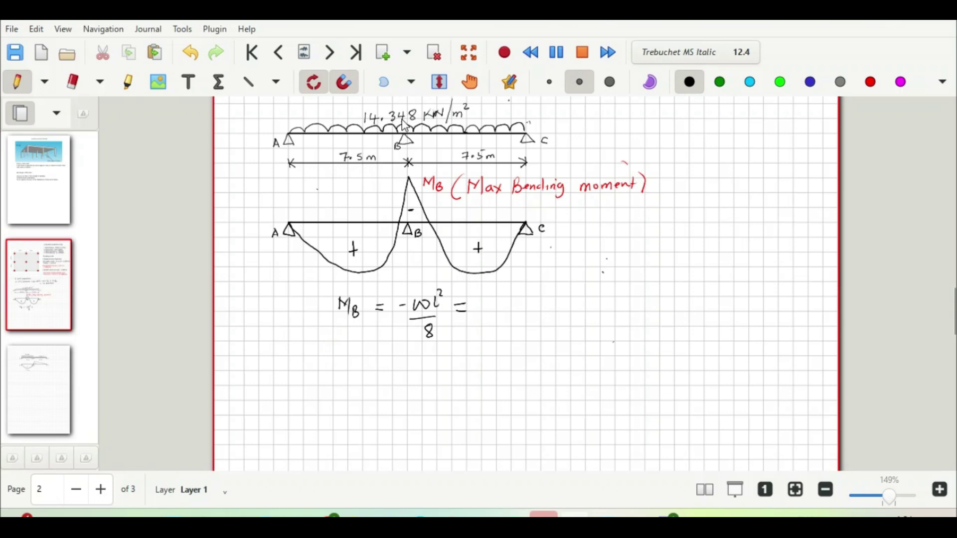
drag(476, 306, 486, 306)
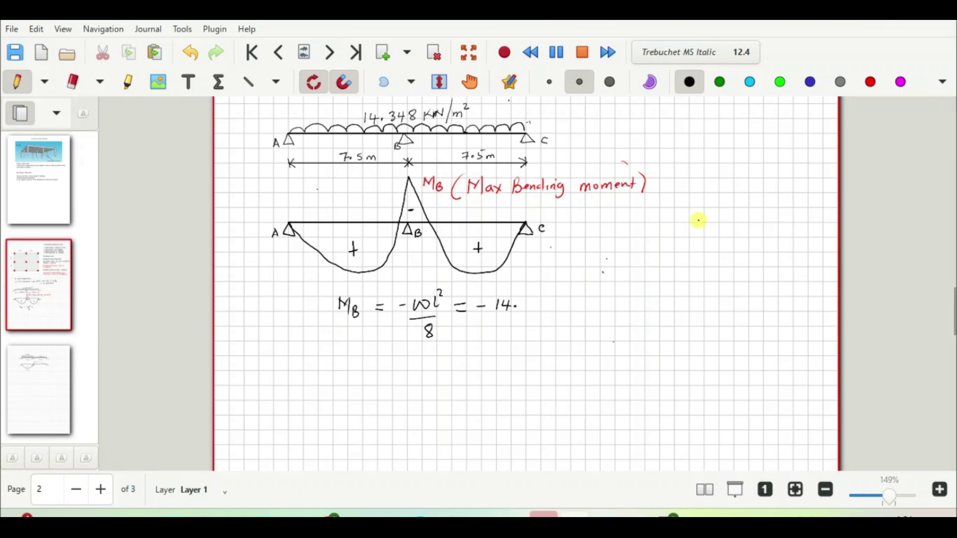
Step: Substitute '-14.348 × 7.5²/8' and write the result -100.9 KNm/m
mouse_move(534, 298)
mouse_down()
mouse_move(533, 310)
mouse_move(546, 299)
mouse_move(561, 307)
mouse_up()
mouse_move(561, 299)
mouse_down()
mouse_move(554, 308)
mouse_move(571, 310)
mouse_move(597, 292)
mouse_up()
drag(496, 316, 597, 311)
drag(542, 321, 540, 322)
drag(459, 348, 514, 354)
mouse_move(529, 343)
mouse_down()
mouse_move(555, 353)
mouse_move(589, 336)
mouse_move(604, 349)
mouse_up()
drag(614, 328, 606, 355)
drag(614, 350, 625, 348)
scroll(441, 204, down, 3)
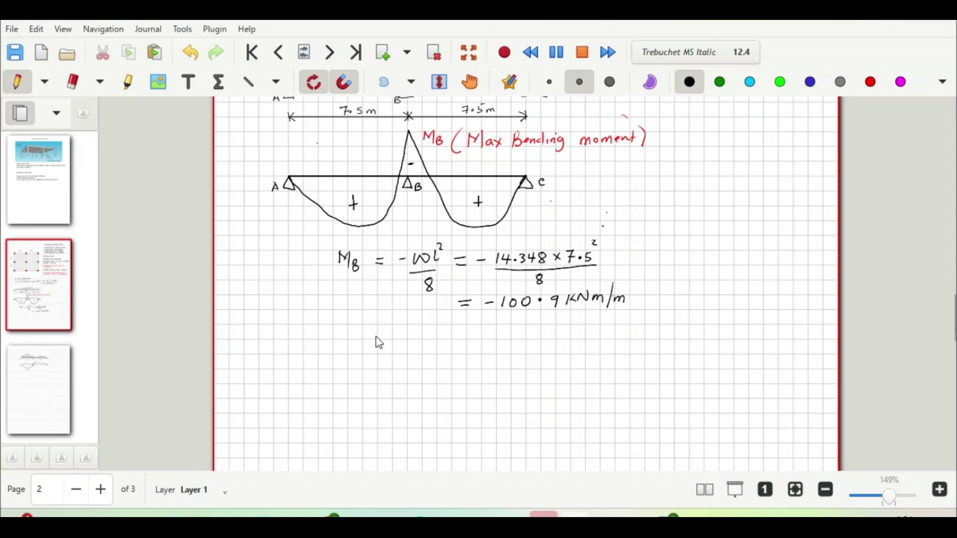
Step: Scroll up to review the earlier slab loading notes, then back down to the MB result
scroll(379, 343, up, 3)
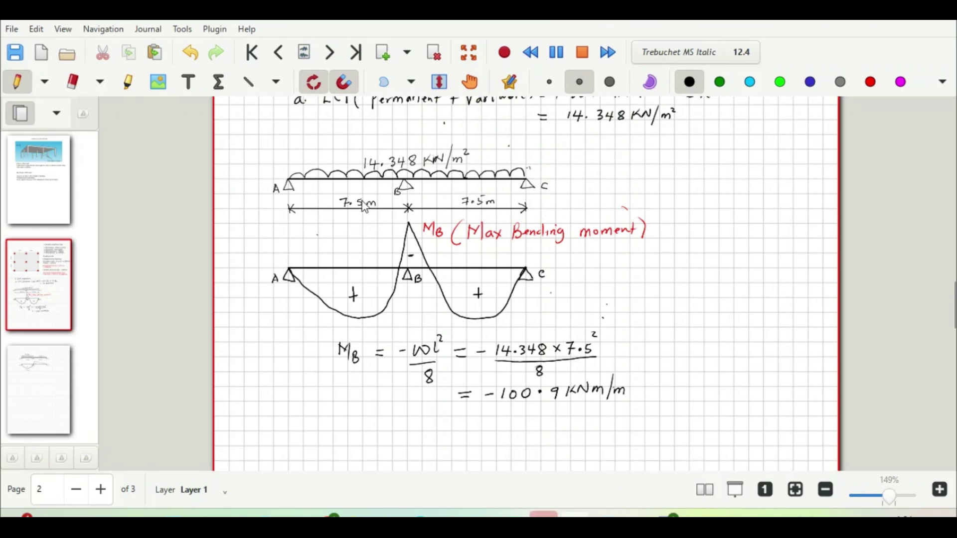
scroll(365, 206, up, 2)
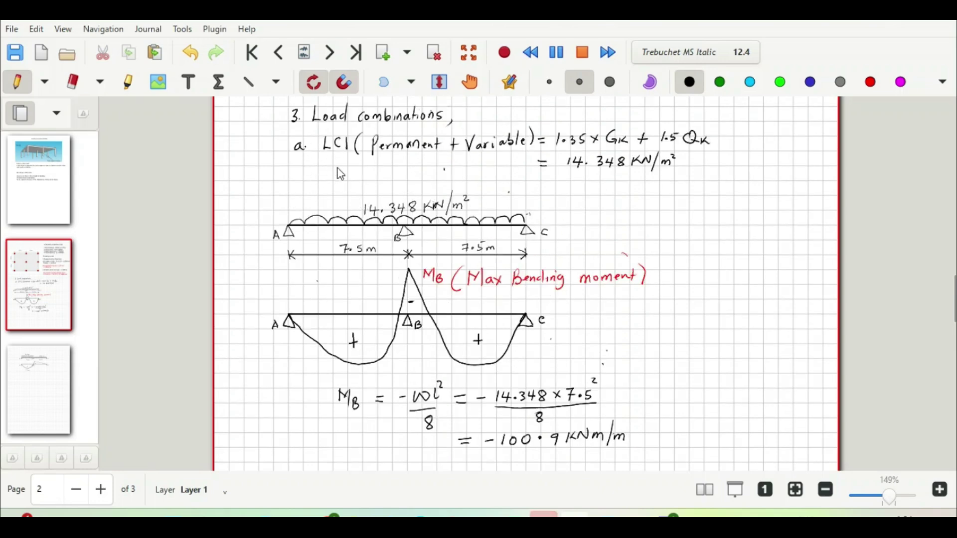
scroll(284, 232, down, 5)
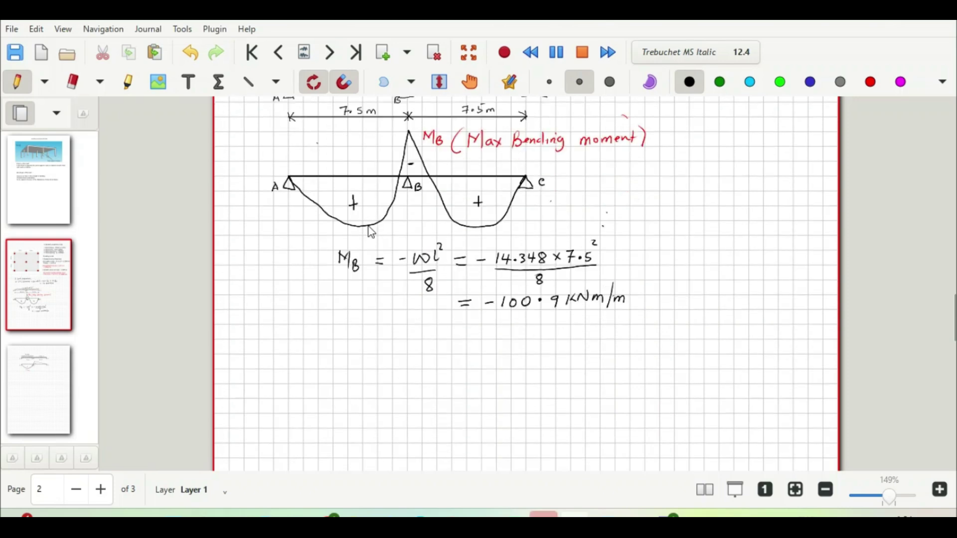
scroll(279, 321, up, 6)
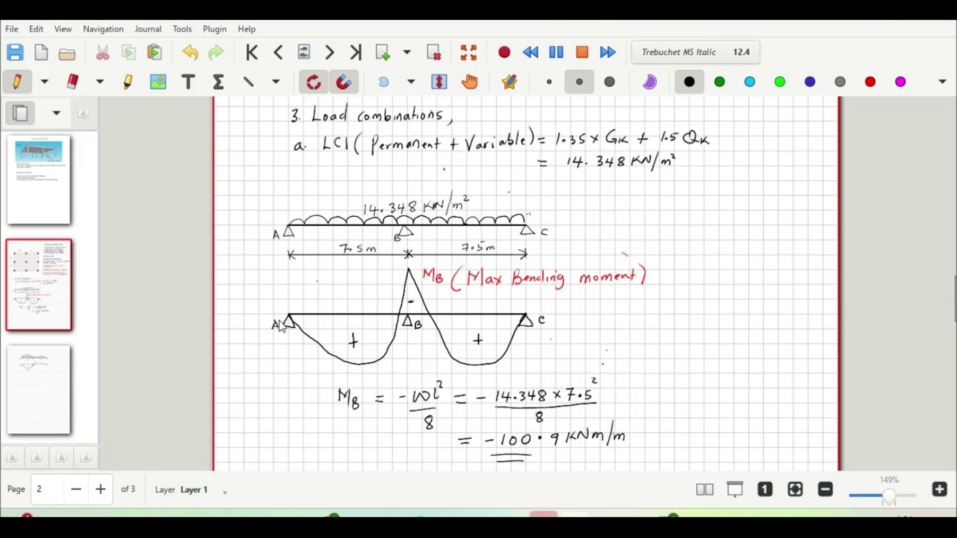
scroll(323, 292, up, 9)
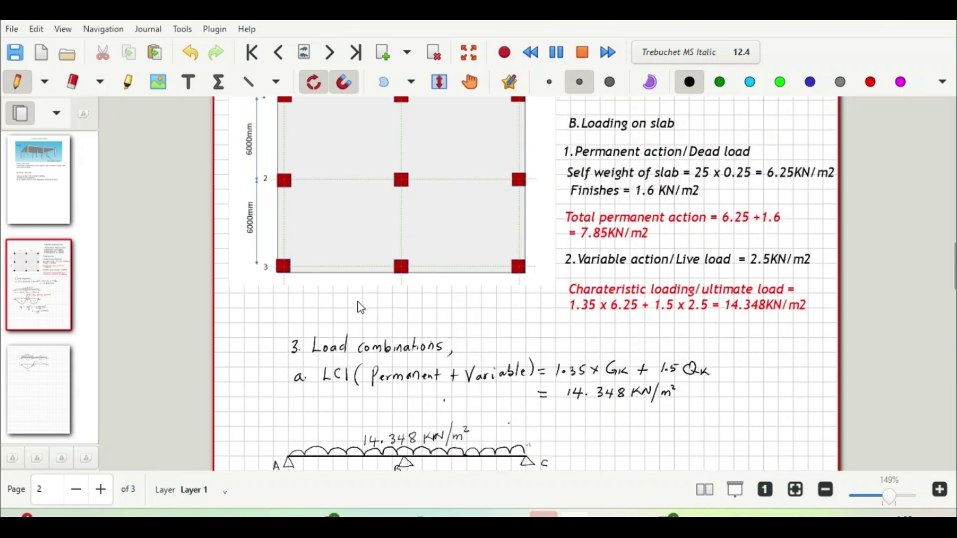
scroll(357, 227, up, 2)
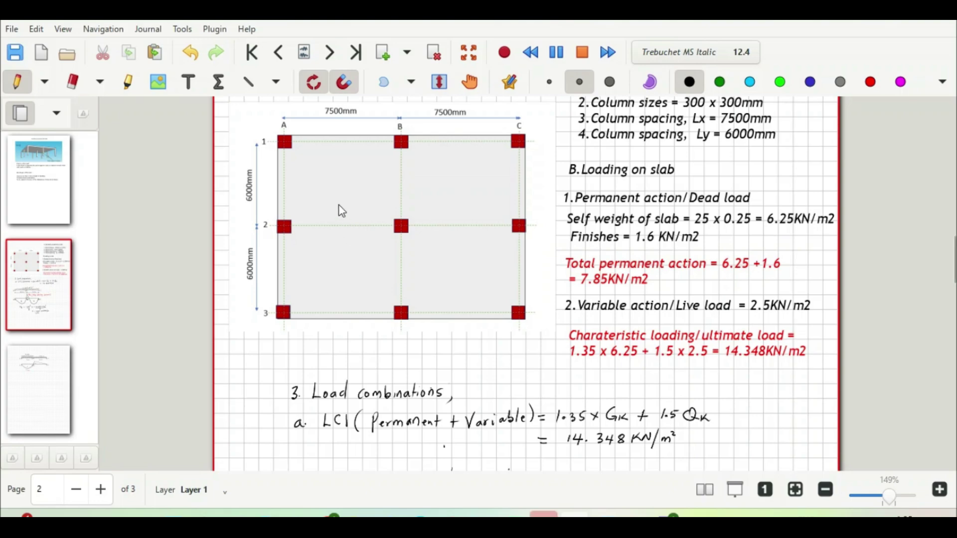
scroll(344, 211, down, 3)
scroll(349, 214, down, 7)
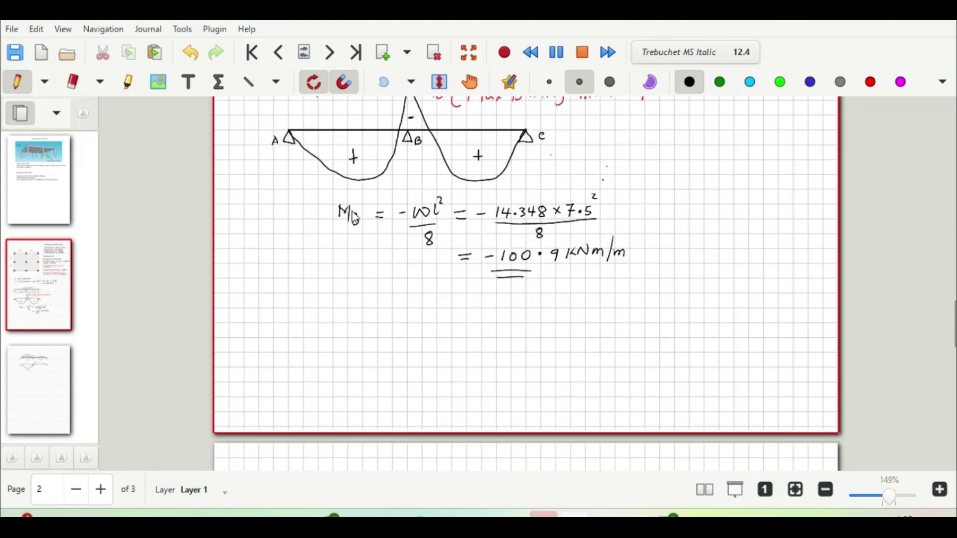
Step: Write the heading 'b. LC2 (Permanent + Variable (1span))' for the second load case
click(290, 309)
mouse_move(275, 299)
mouse_down()
mouse_move(306, 296)
mouse_move(305, 307)
mouse_move(335, 308)
mouse_up()
mouse_move(347, 286)
mouse_down()
mouse_move(345, 315)
mouse_move(457, 299)
mouse_up()
mouse_move(452, 293)
mouse_down()
mouse_move(451, 305)
mouse_move(477, 294)
mouse_move(502, 305)
mouse_up()
click(503, 296)
drag(504, 301, 561, 311)
drag(569, 299, 586, 298)
drag(590, 286, 593, 307)
drag(600, 283, 603, 305)
Step: Label the load on the new A–B–C beam as 1.35GK
scroll(334, 208, up, 5)
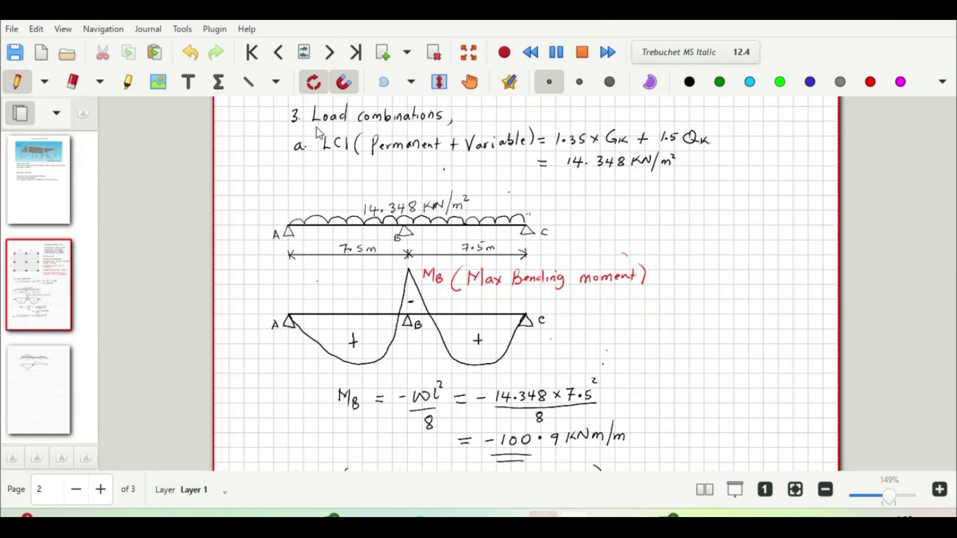
scroll(403, 351, down, 5)
scroll(394, 358, up, 3)
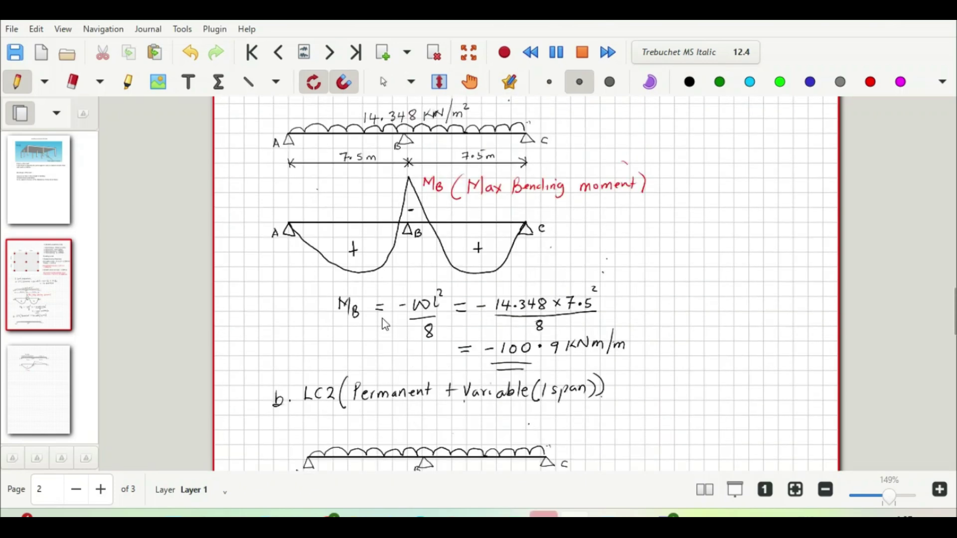
scroll(385, 319, down, 4)
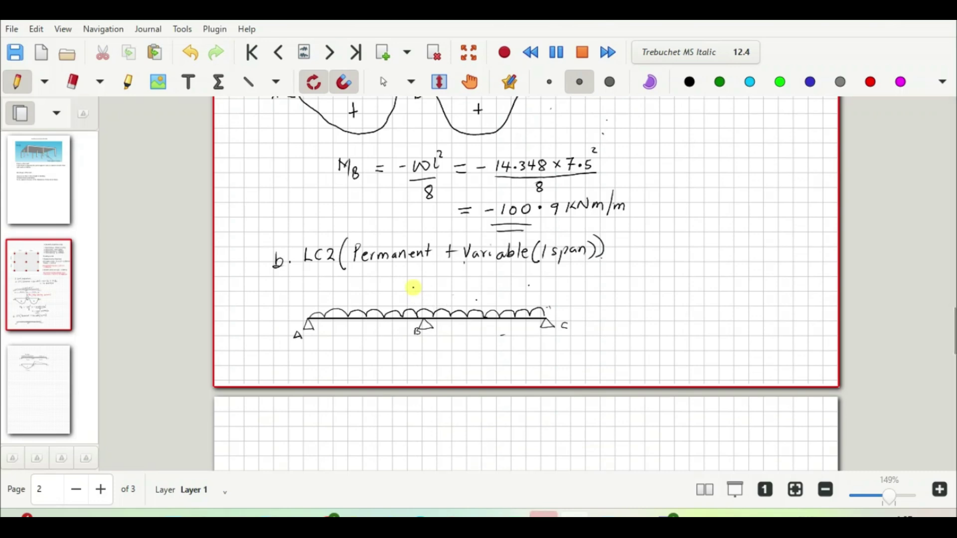
drag(481, 298, 480, 306)
drag(490, 299, 488, 307)
drag(496, 299, 496, 306)
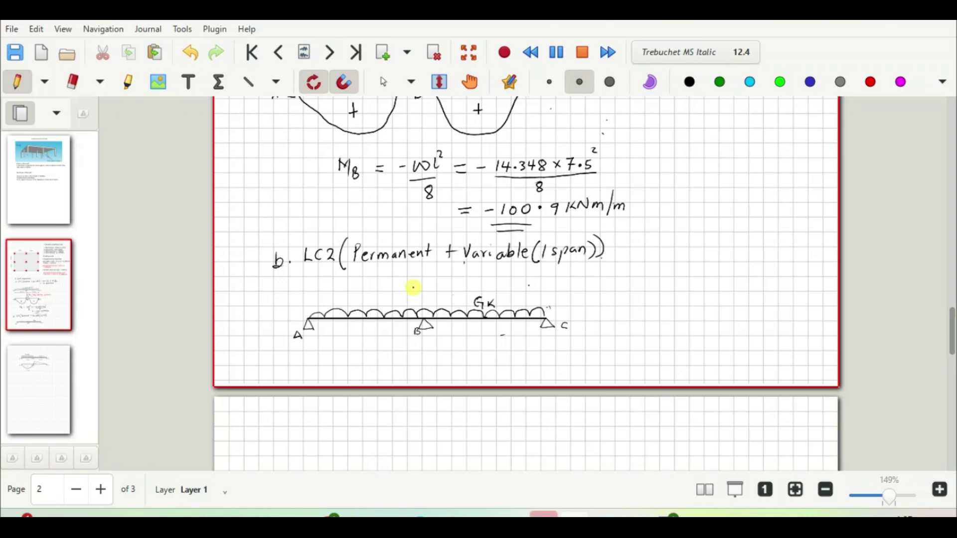
mouse_move(452, 296)
mouse_down()
mouse_move(453, 306)
mouse_move(467, 305)
mouse_up()
click(457, 304)
click(248, 82)
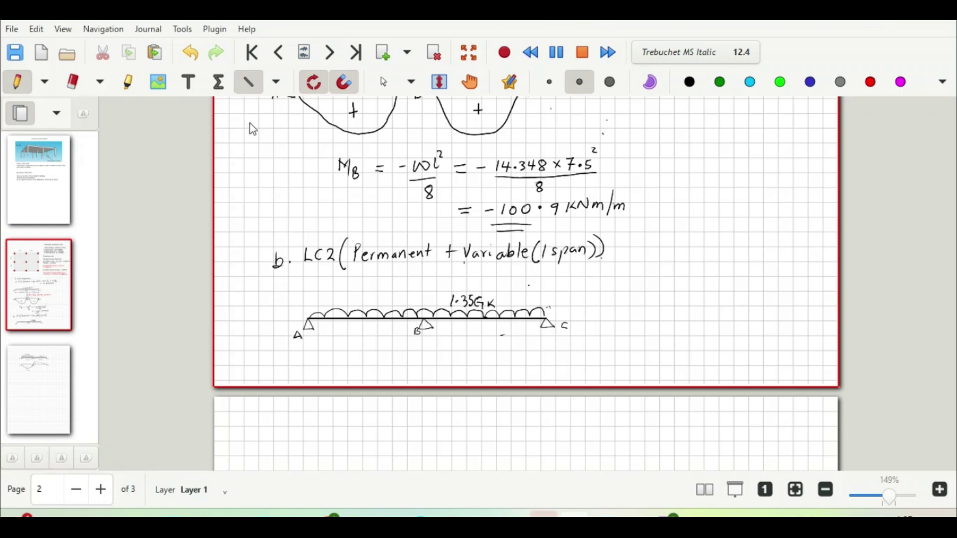